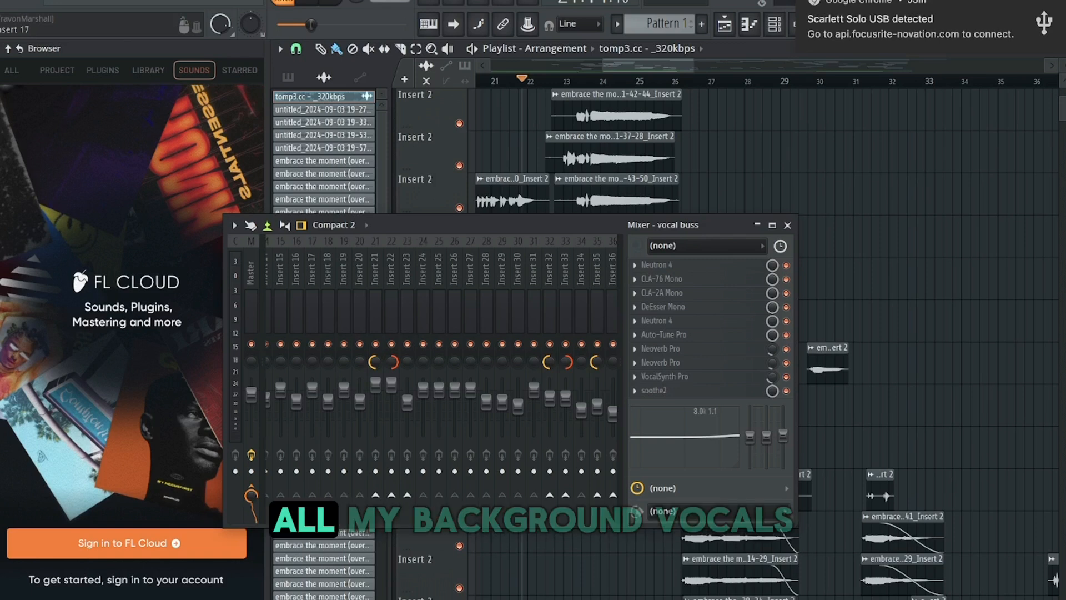
Browse through the mixer inserts and select the back buss channel
scroll(356, 508, "down", 7)
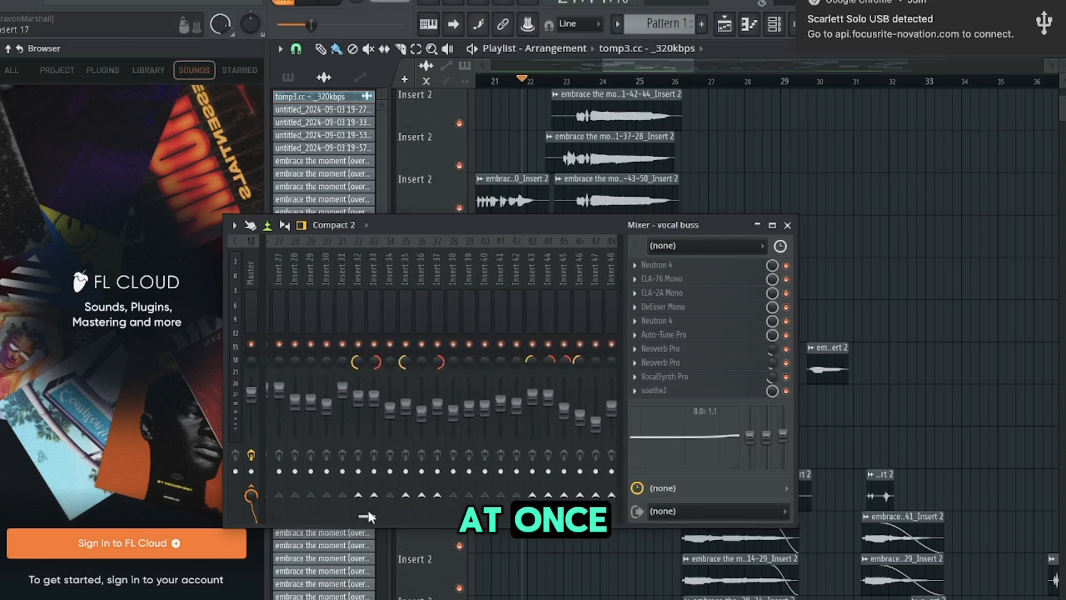
scroll(421, 388, "down", 5)
left_click(393, 319)
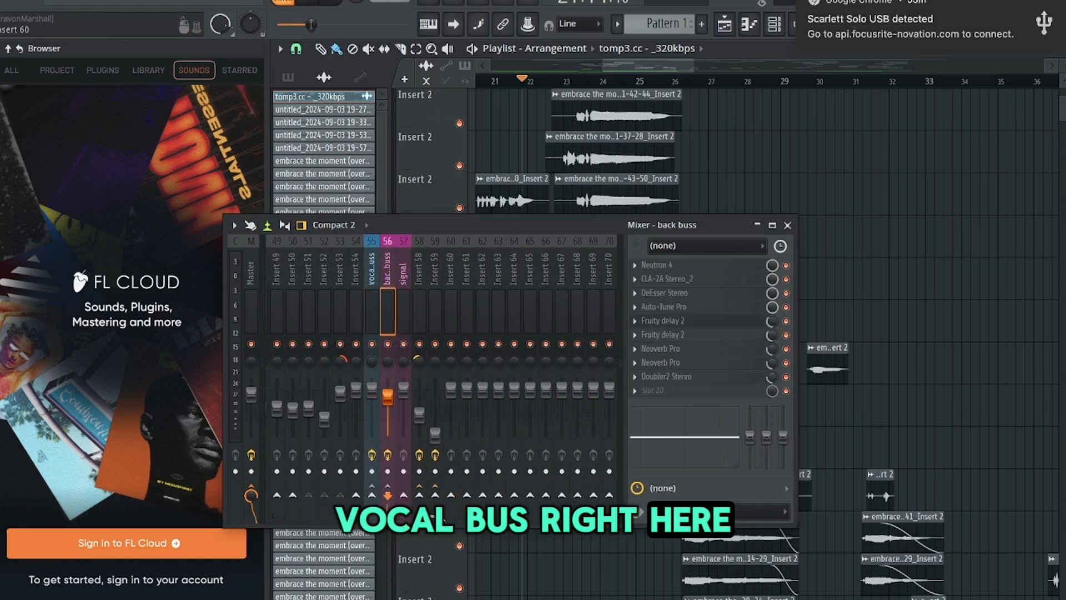
scroll(444, 383, "up", 3)
scroll(438, 514, "down", 4)
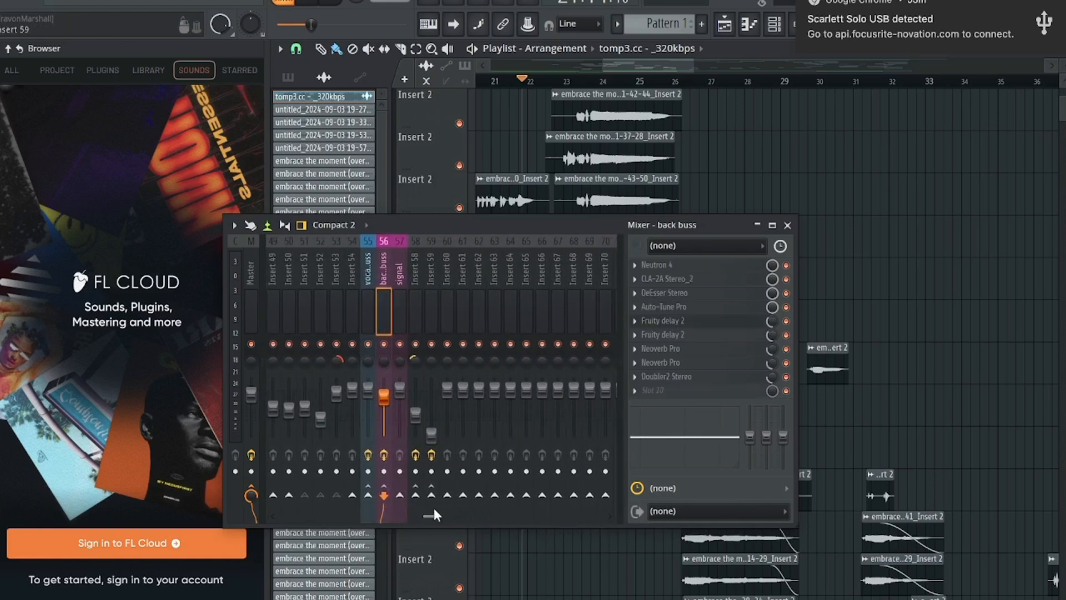
scroll(421, 508, "up", 1)
left_click_drag(415, 514, 351, 515)
Inspect the individual background vocal inserts and their routing to the vocal and back buses
left_click(402, 301)
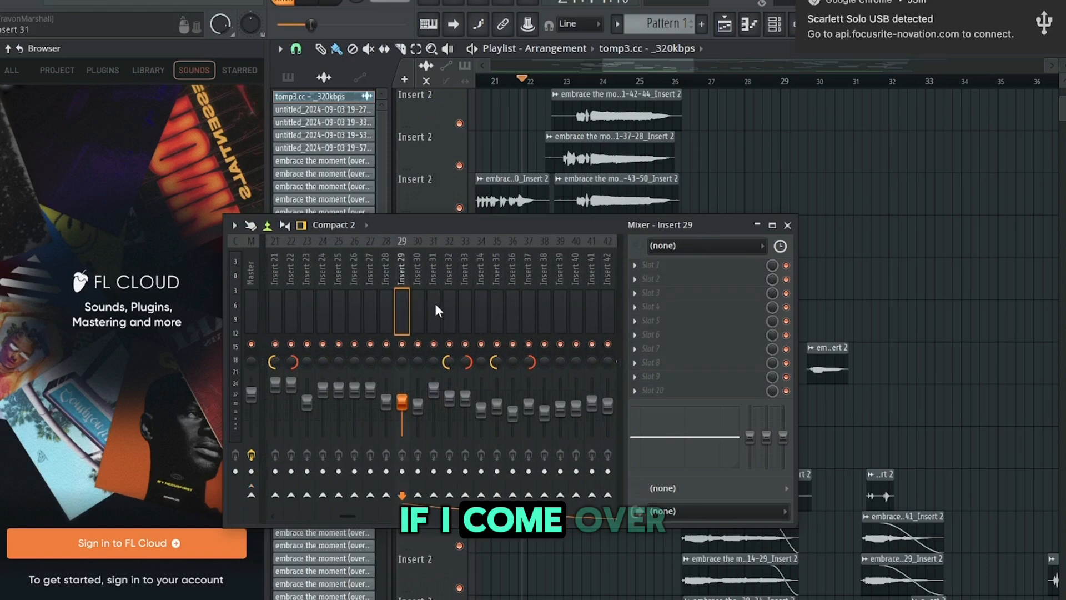
left_click(445, 306)
scroll(421, 514, "down", 10)
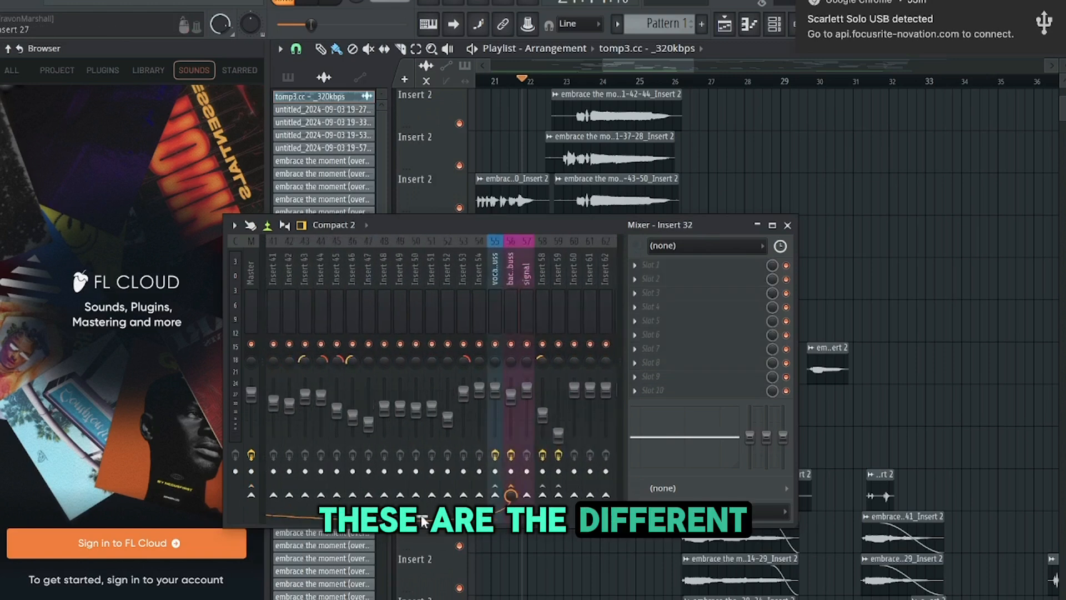
scroll(350, 337, "up", 6)
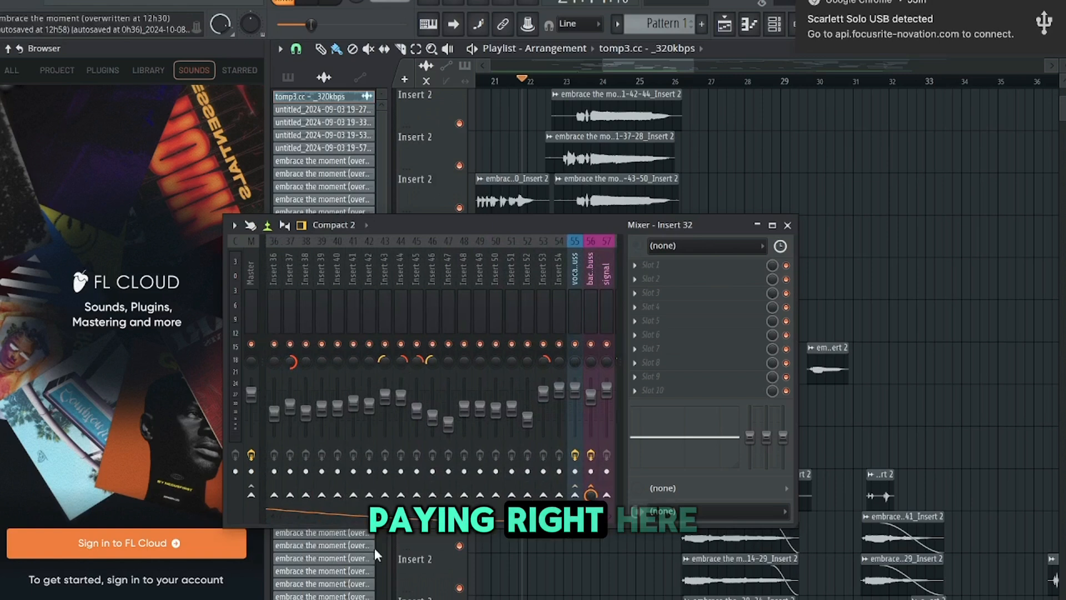
scroll(400, 517, "down", 2)
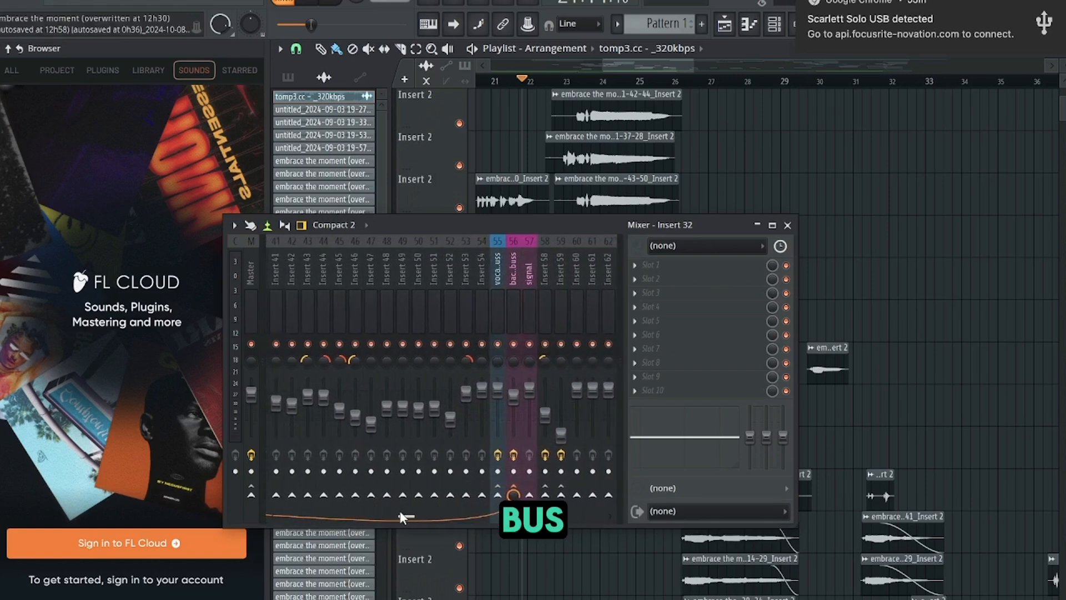
left_click_drag(400, 518, 329, 531)
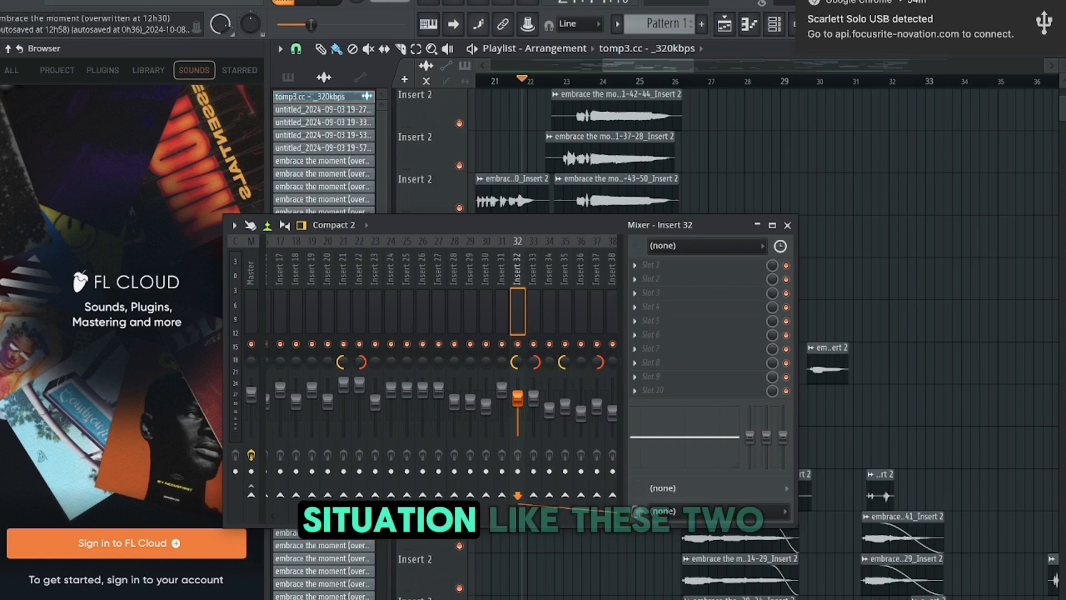
scroll(455, 423, "down", 5)
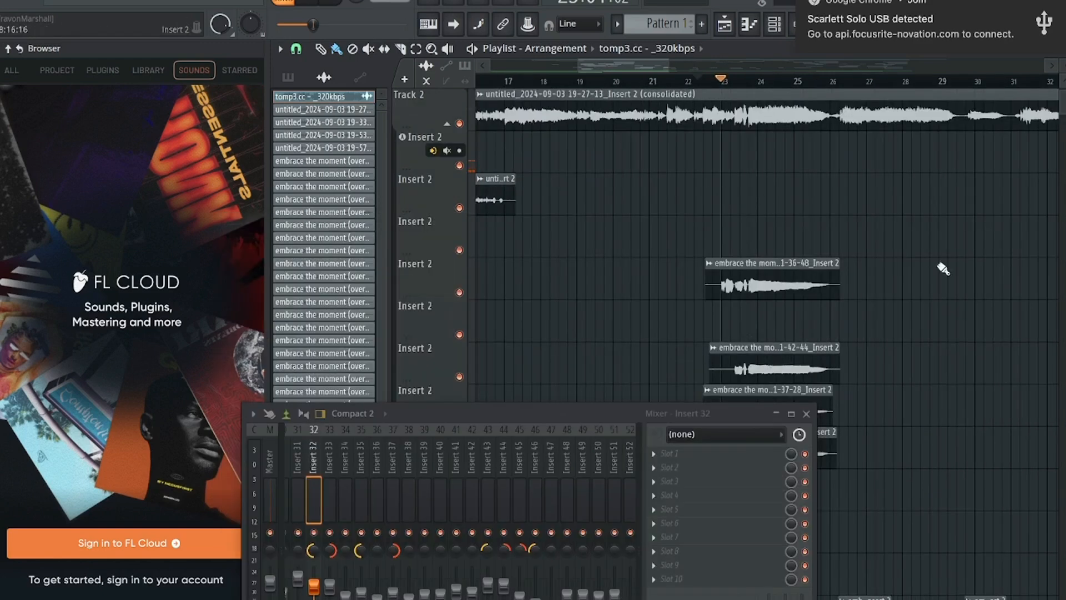
scroll(942, 267, "down", 3)
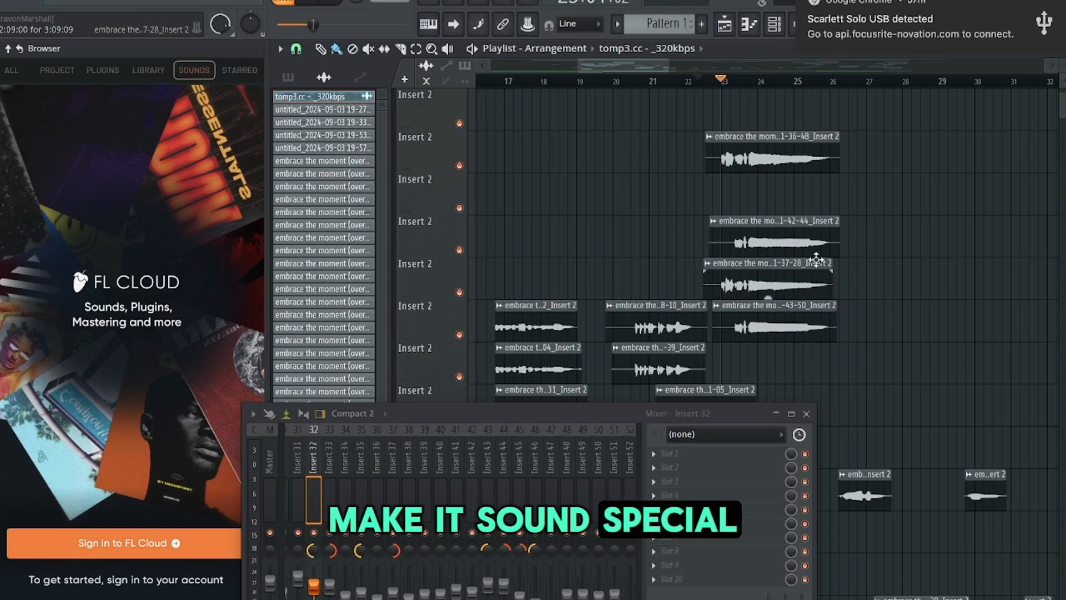
Move the mixer window aside and scroll the playlist to the stacked background vocal clips
left_click_drag(528, 415, 709, 391)
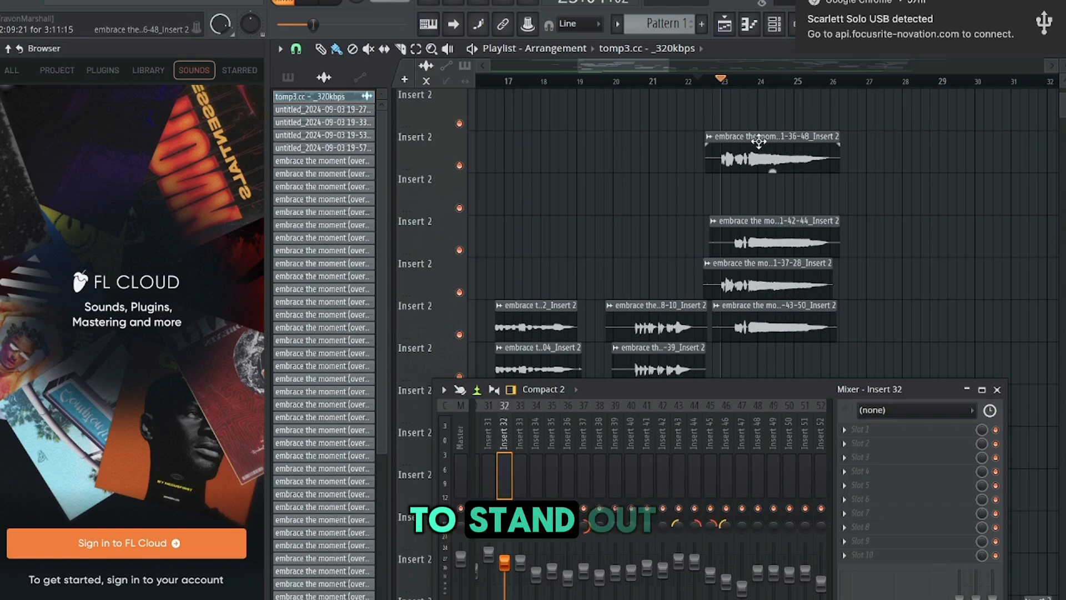
scroll(583, 222, "up", 4)
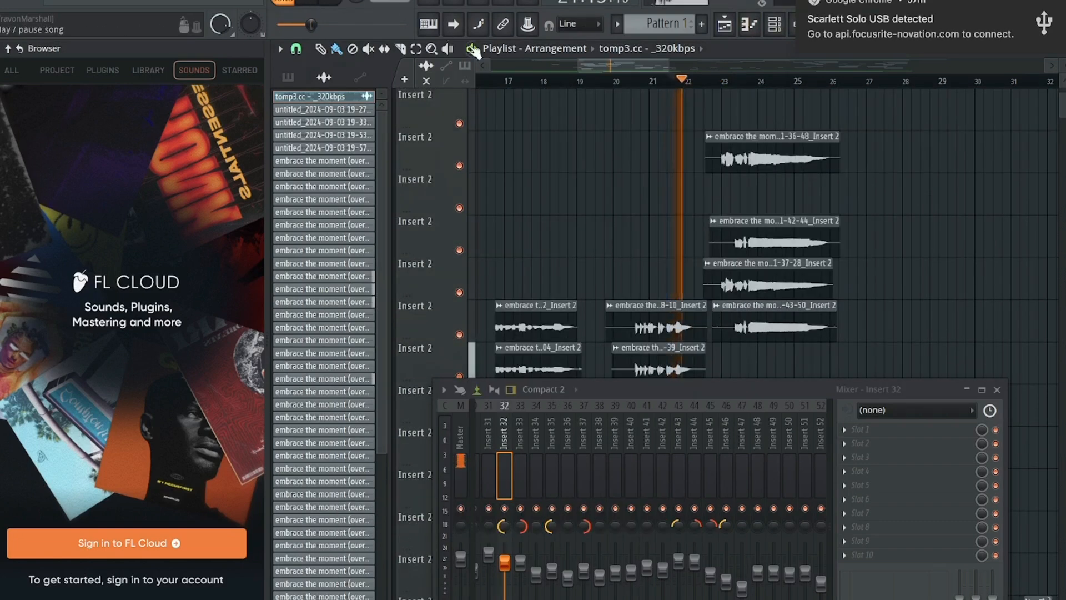
scroll(611, 219, "down", 2)
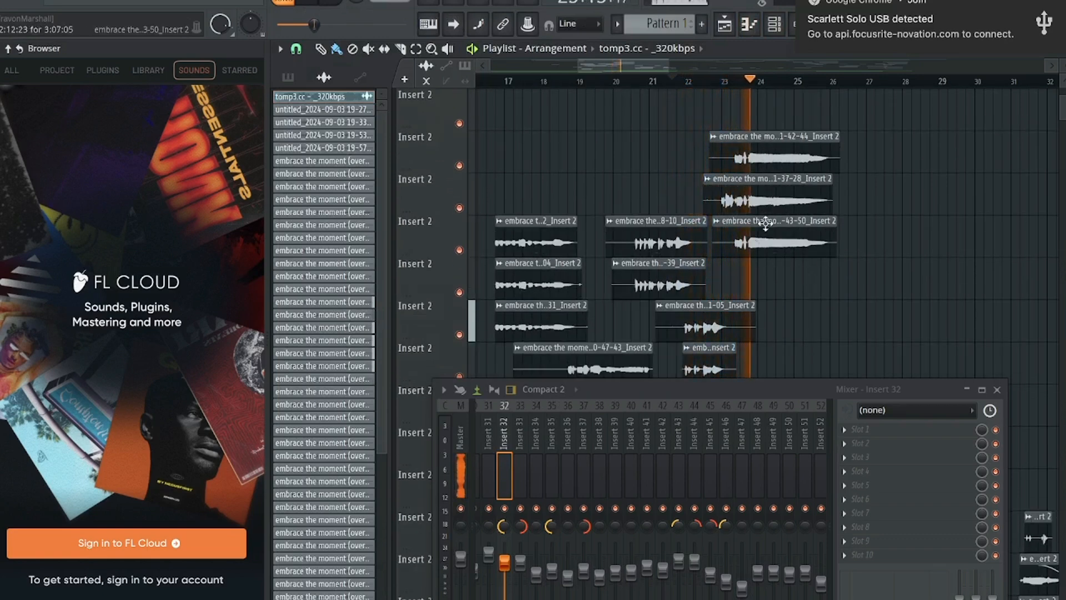
scroll(818, 305, "up", 3)
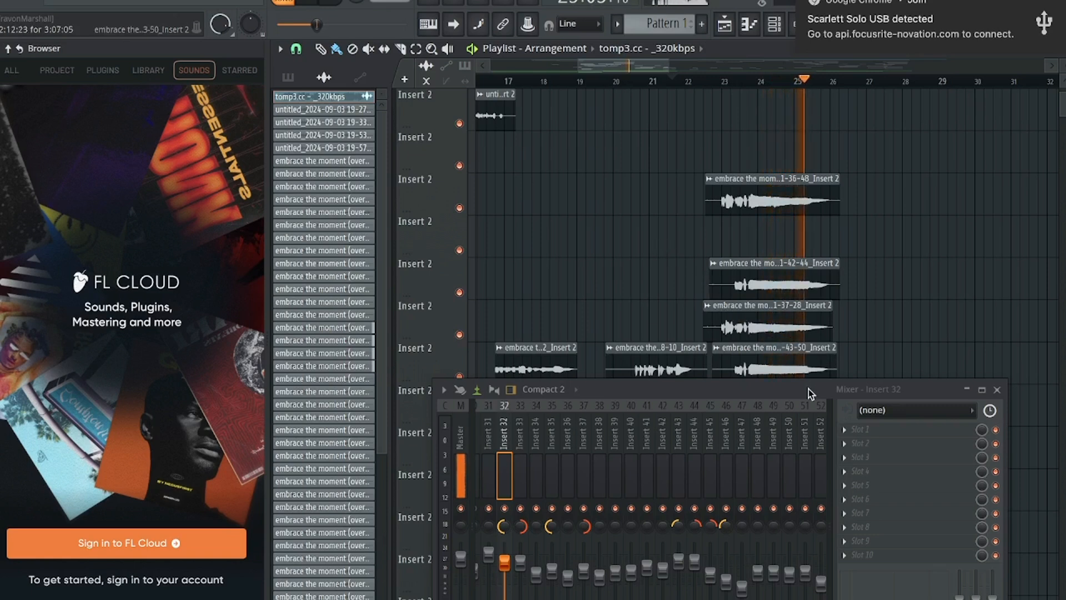
left_click_drag(809, 387, 810, 414)
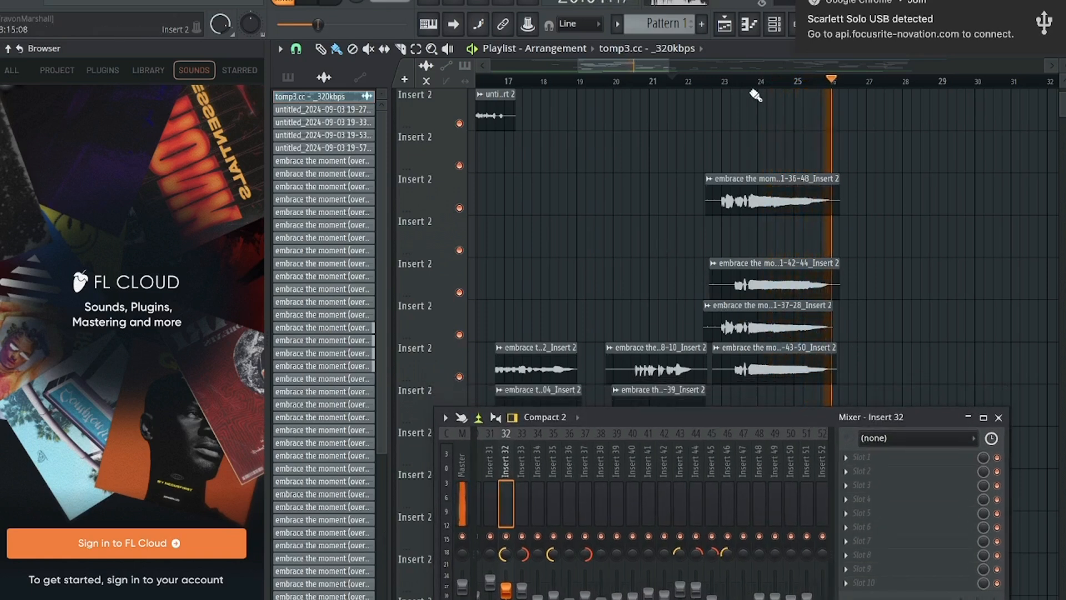
Play back the background vocal section from around bar 22 and stop playback
left_click(315, 6)
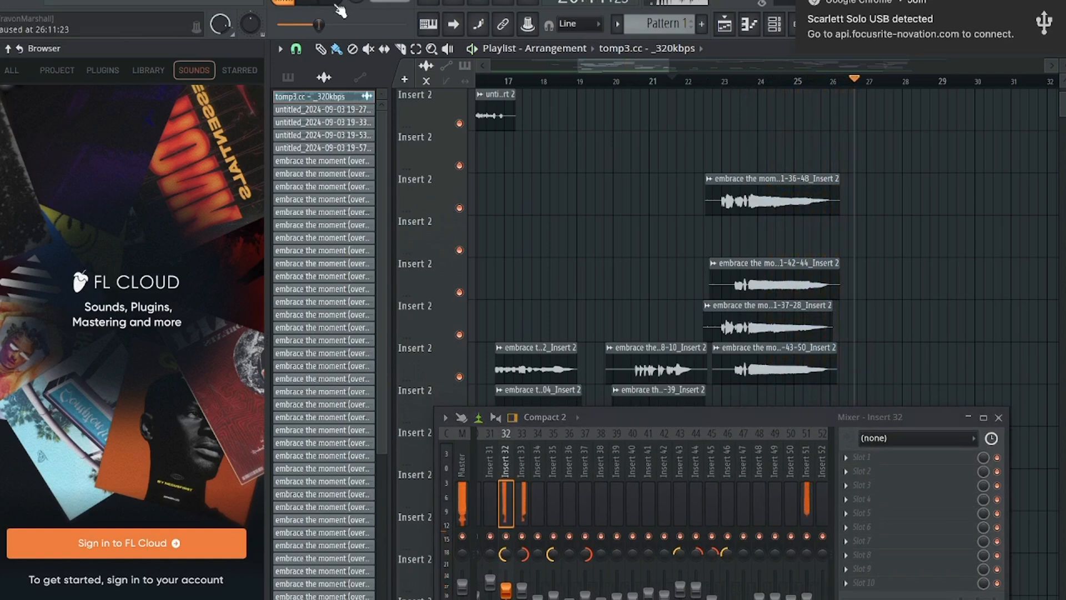
scroll(633, 61, "right", 4)
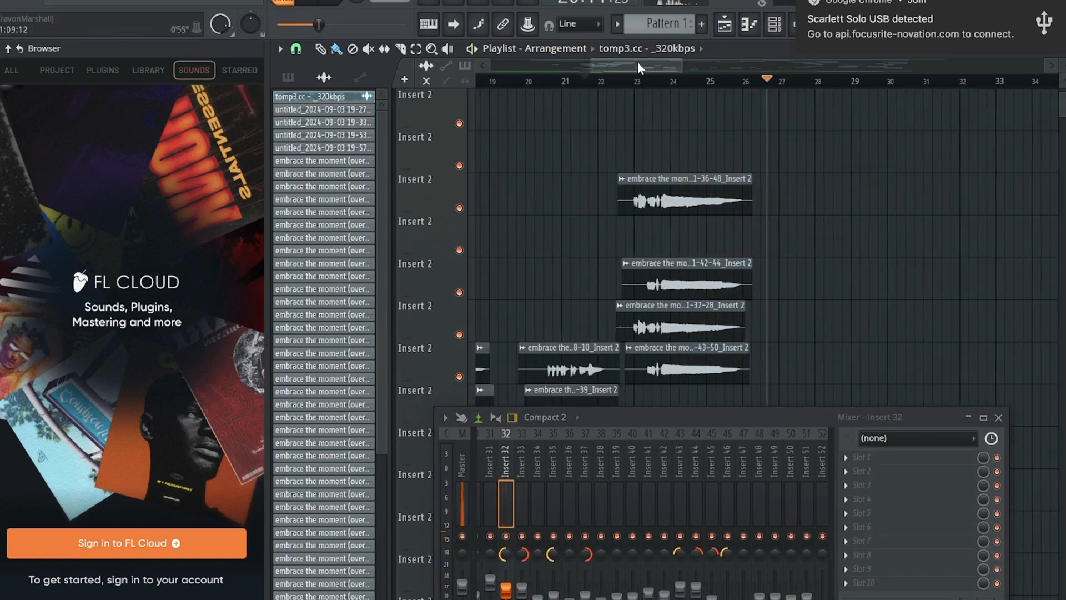
left_click_drag(643, 62, 642, 62)
left_click(557, 84)
left_click(310, 5)
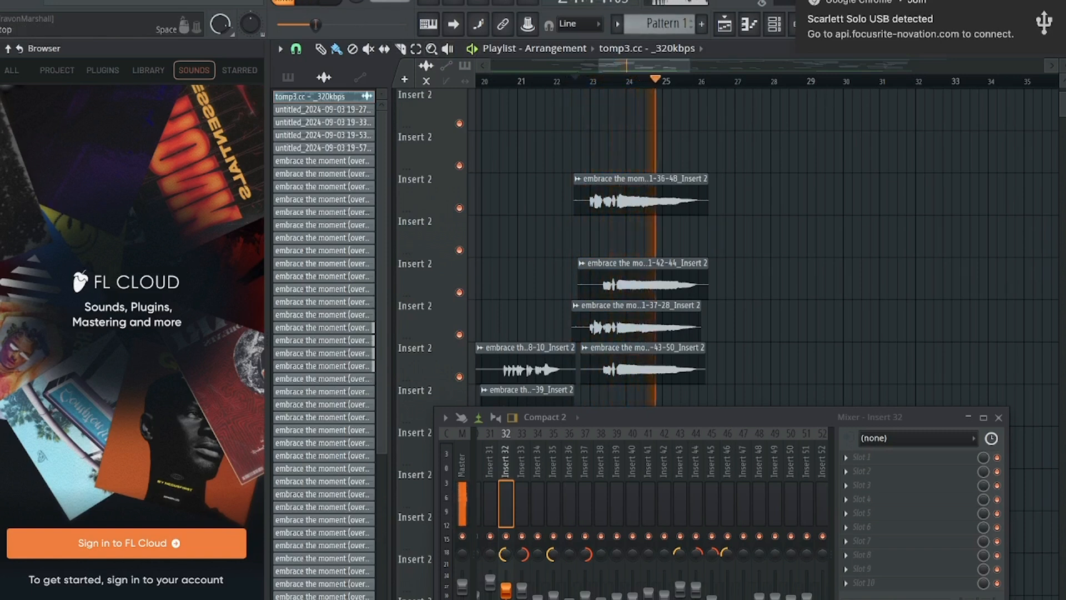
left_click(315, 1)
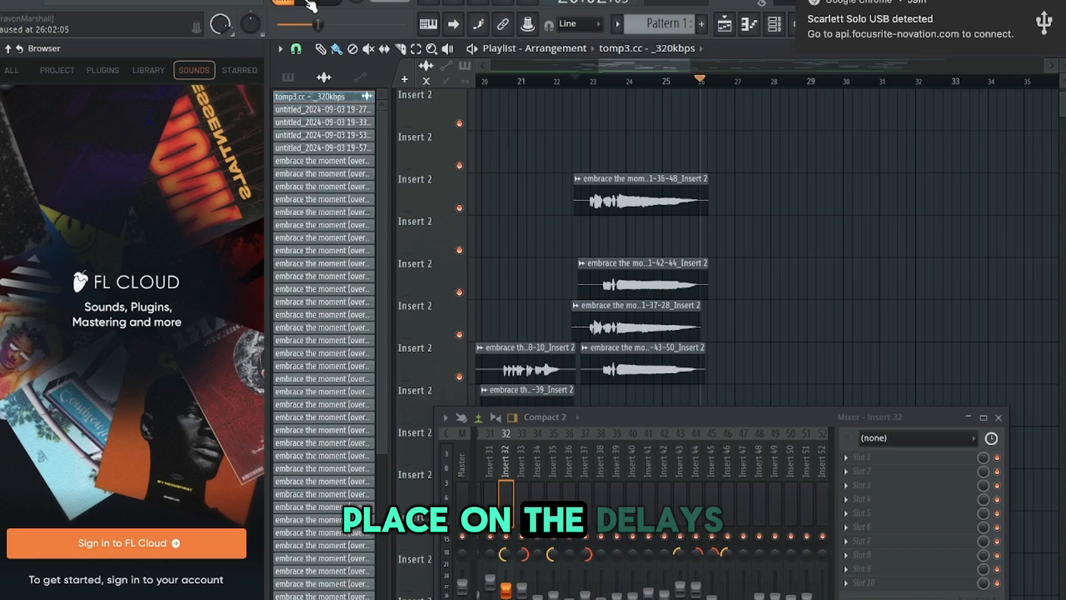
Reposition the mixer, scroll to the buses and select the back buss channel
left_click_drag(614, 421, 455, 182)
left_click_drag(362, 185, 360, 186)
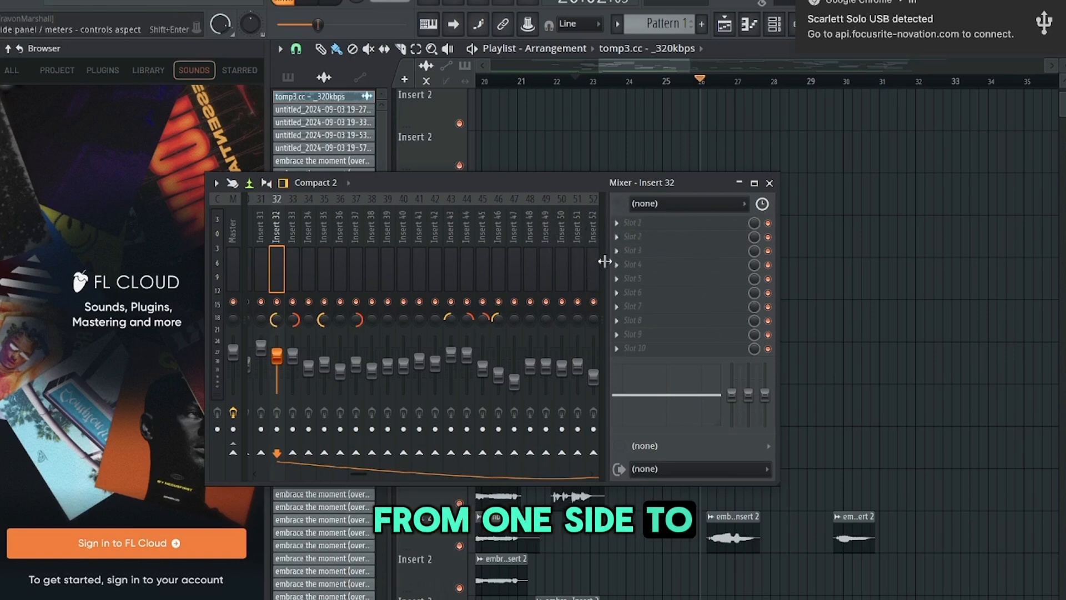
left_click_drag(364, 470, 398, 472)
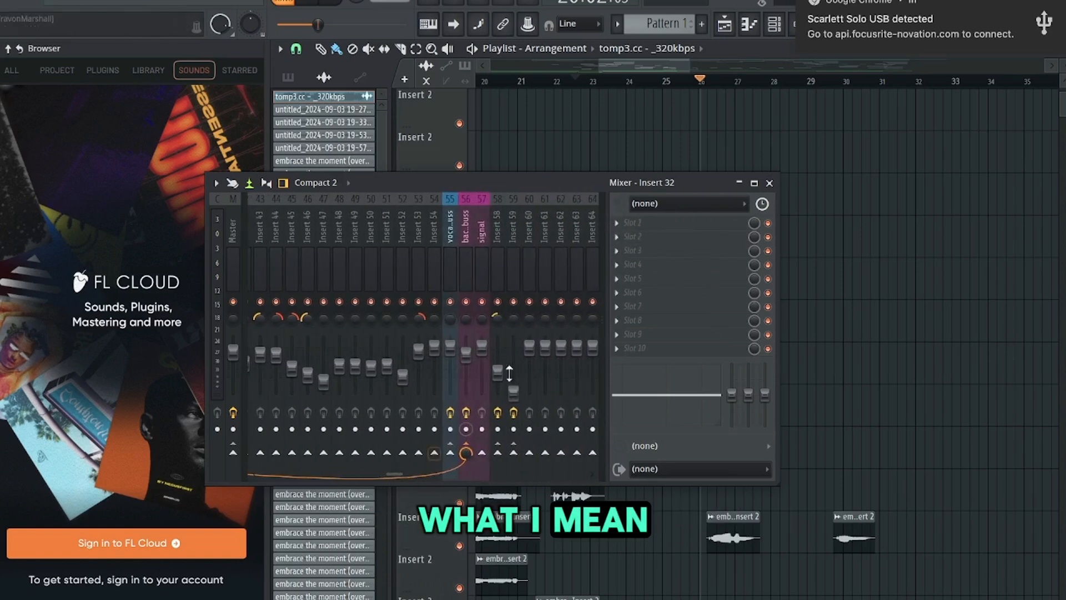
left_click(473, 270)
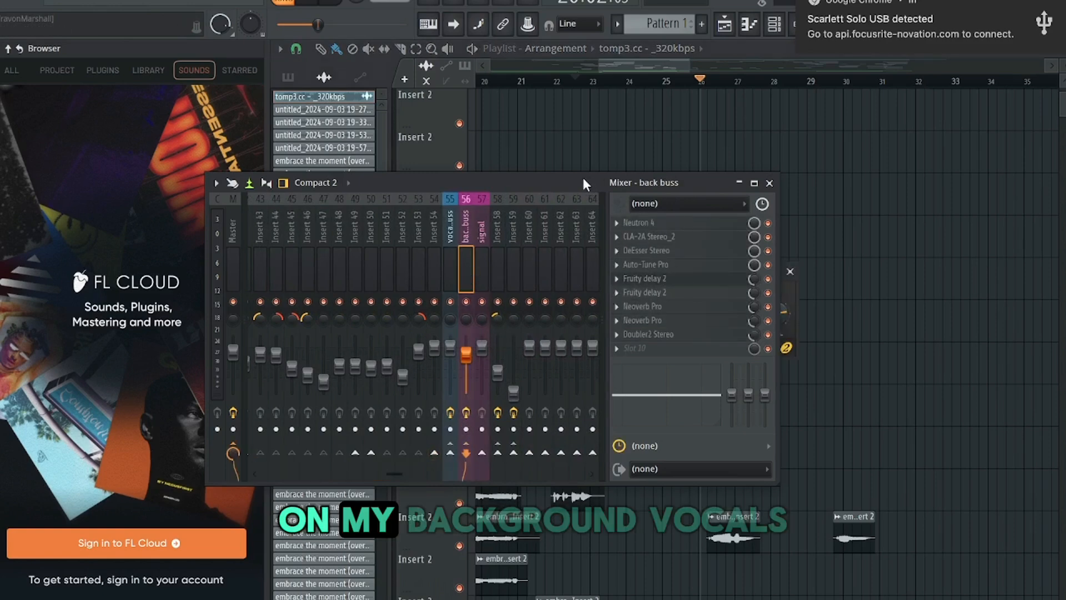
left_click_drag(583, 183, 594, 380)
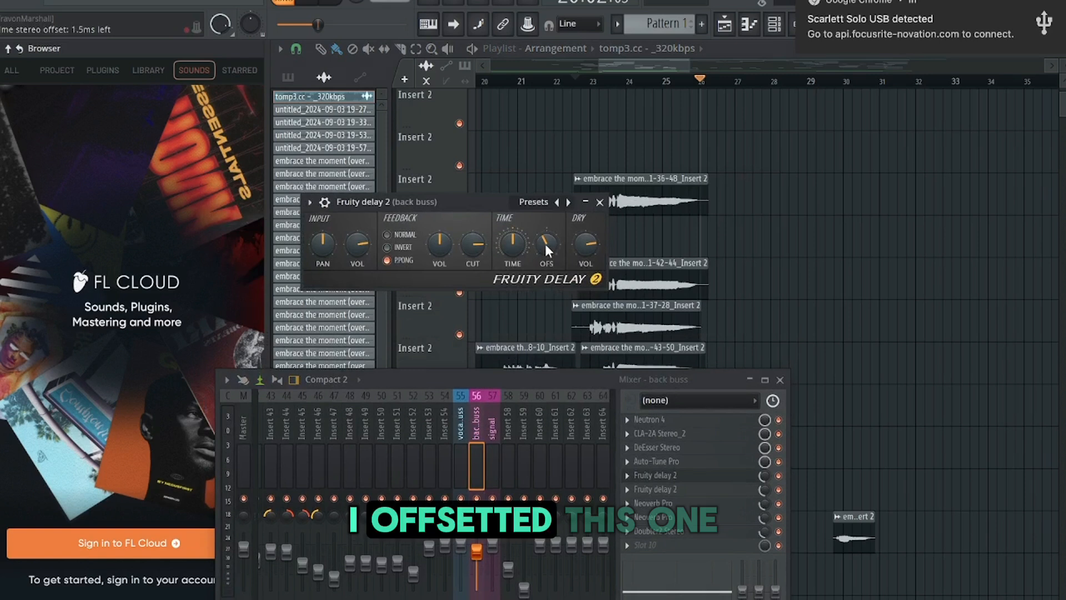
Open the back buss Fruity delay 2 plugins to view their settings, then close them
left_click(655, 489)
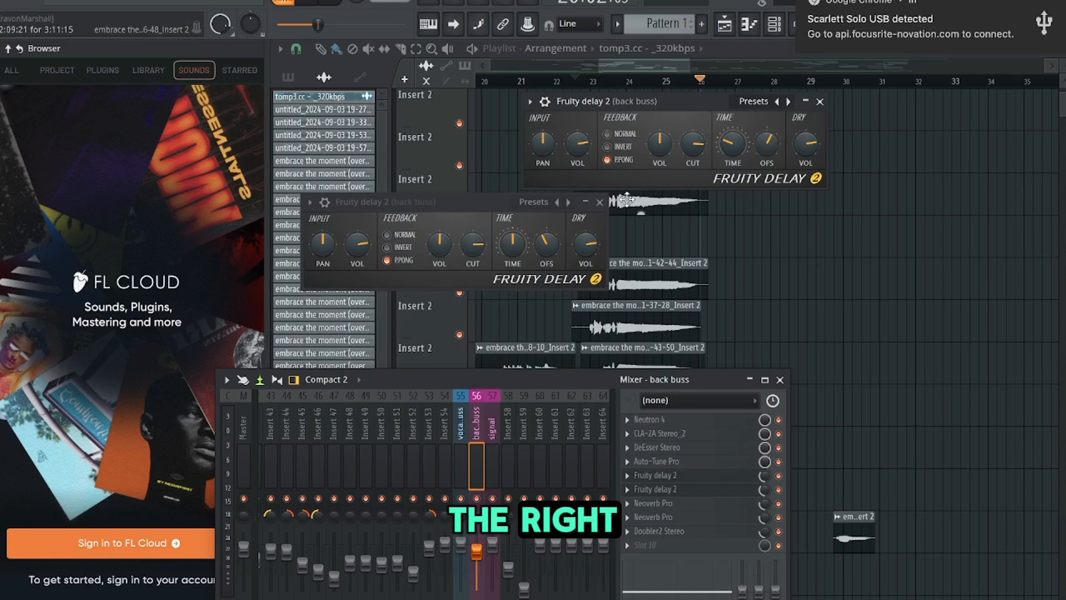
left_click(599, 202)
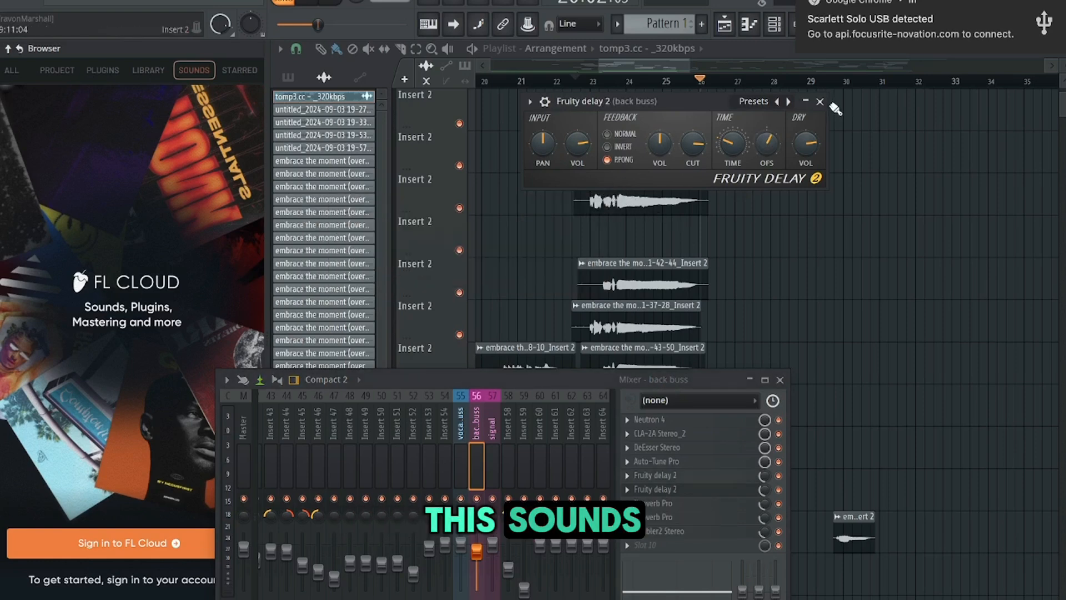
left_click(820, 101)
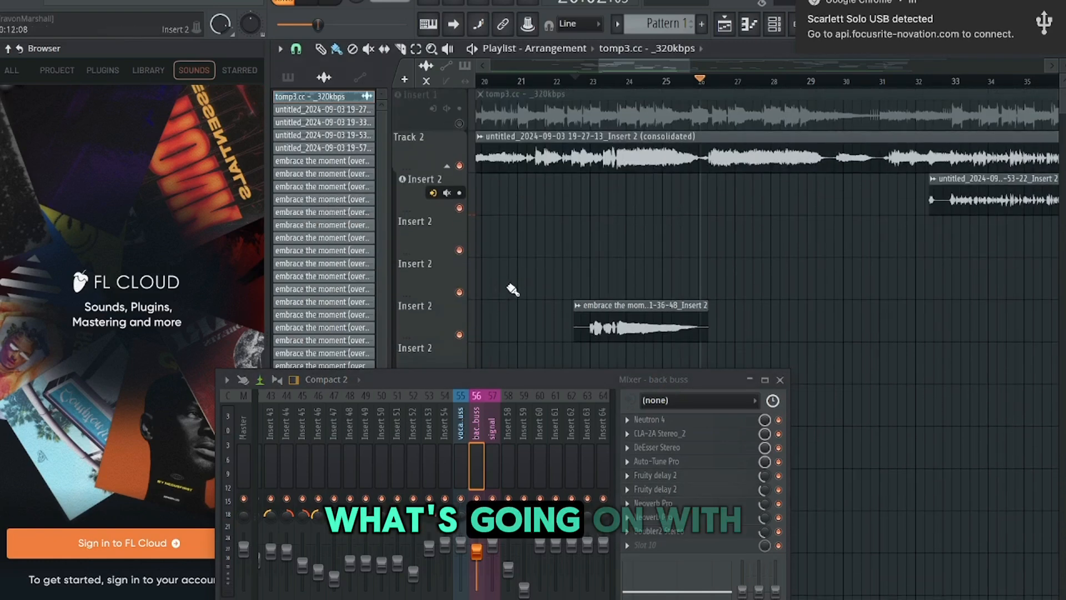
Scroll the playlist to bar 56, start playback and sweep the delay's stereo offset to about 20.5 ms left and back
left_click(460, 498)
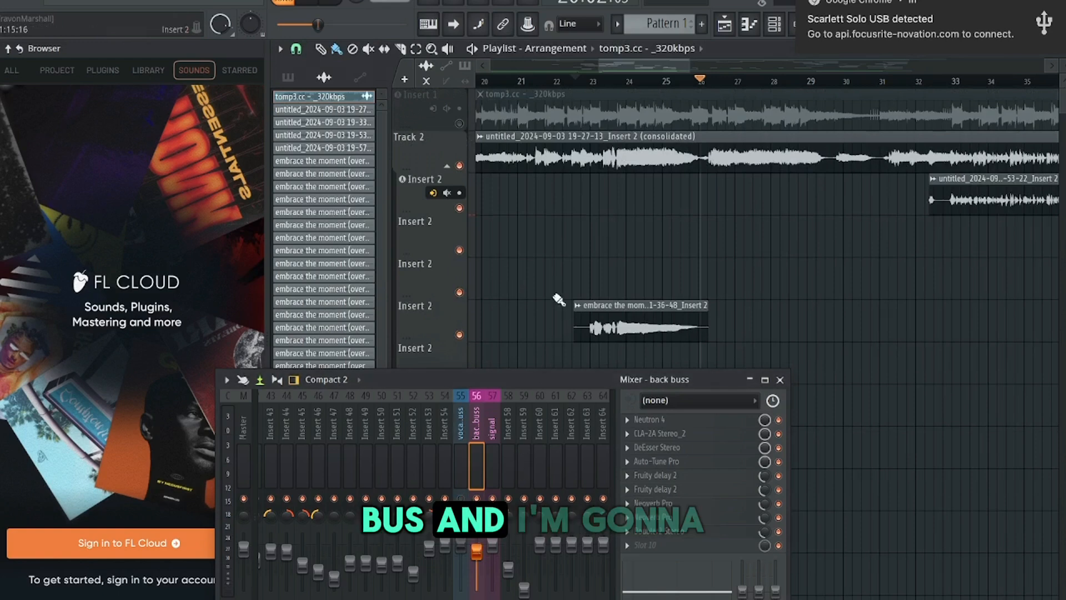
left_click_drag(613, 64, 727, 82)
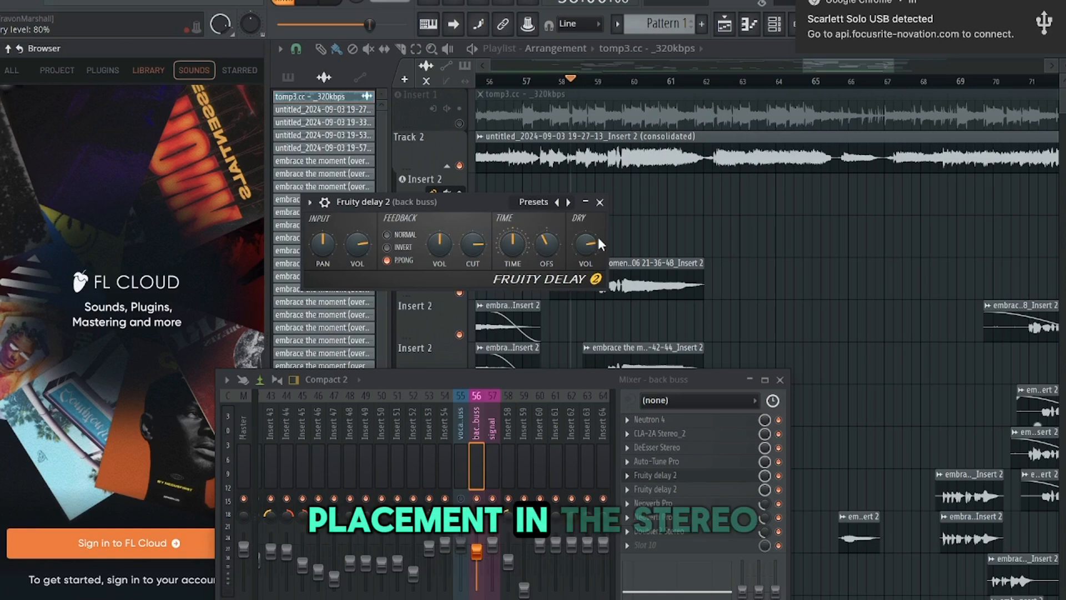
key("space")
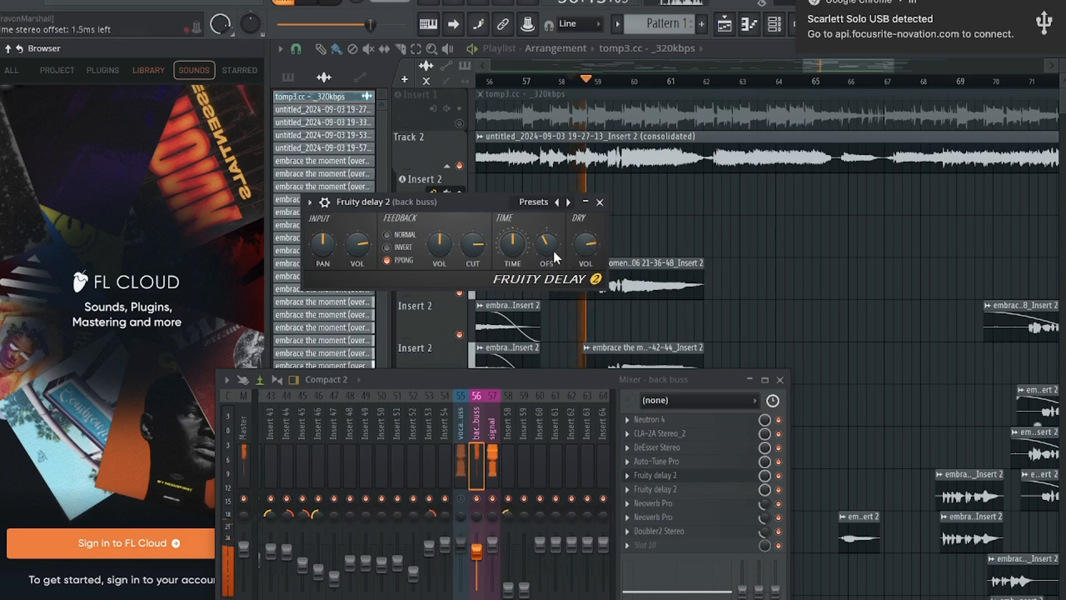
left_click_drag(546, 245, 546, 258)
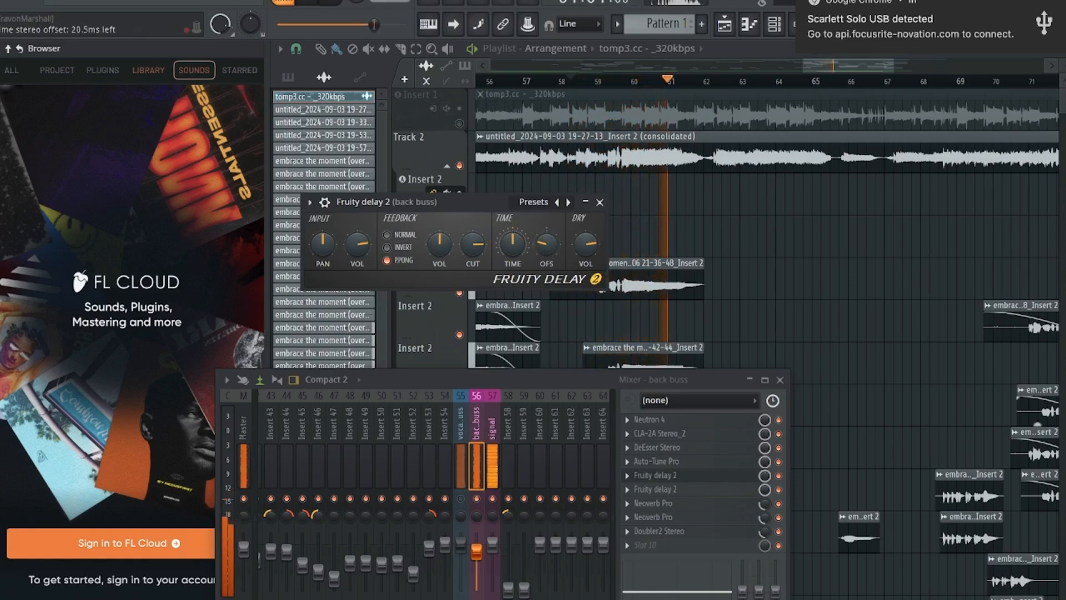
left_click_drag(547, 257, 544, 246)
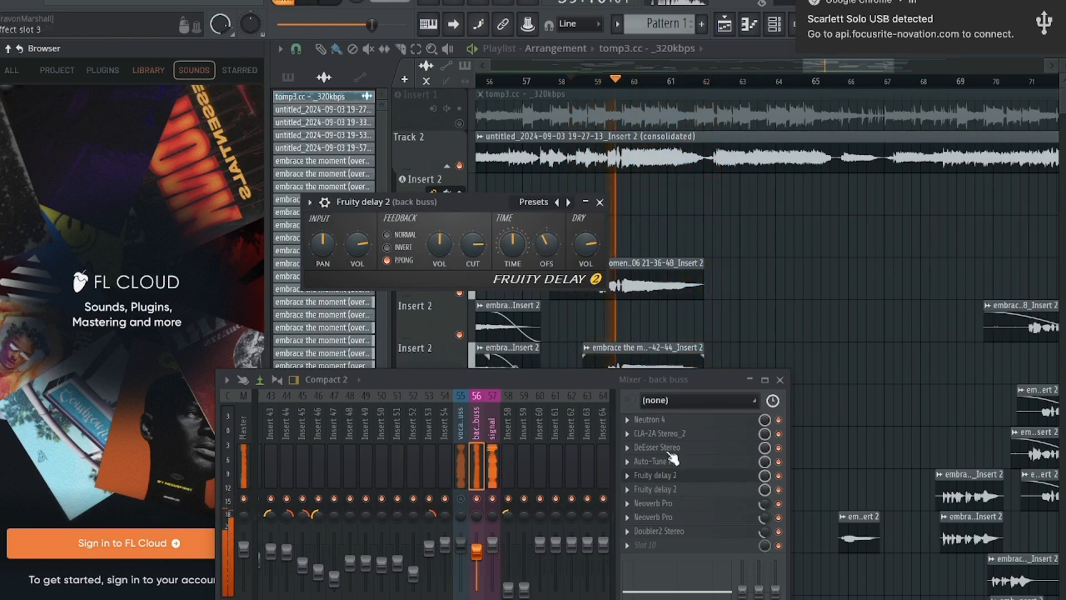
Open the second Fruity delay 2 and nudge the stereo offset on both delays while auditioning playback
left_click(676, 488)
mouse_move(769, 145)
left_mouse_down()
mouse_move(769, 129)
mouse_move(769, 141)
left_mouse_up()
key("space")
left_click_drag(541, 244, 542, 239)
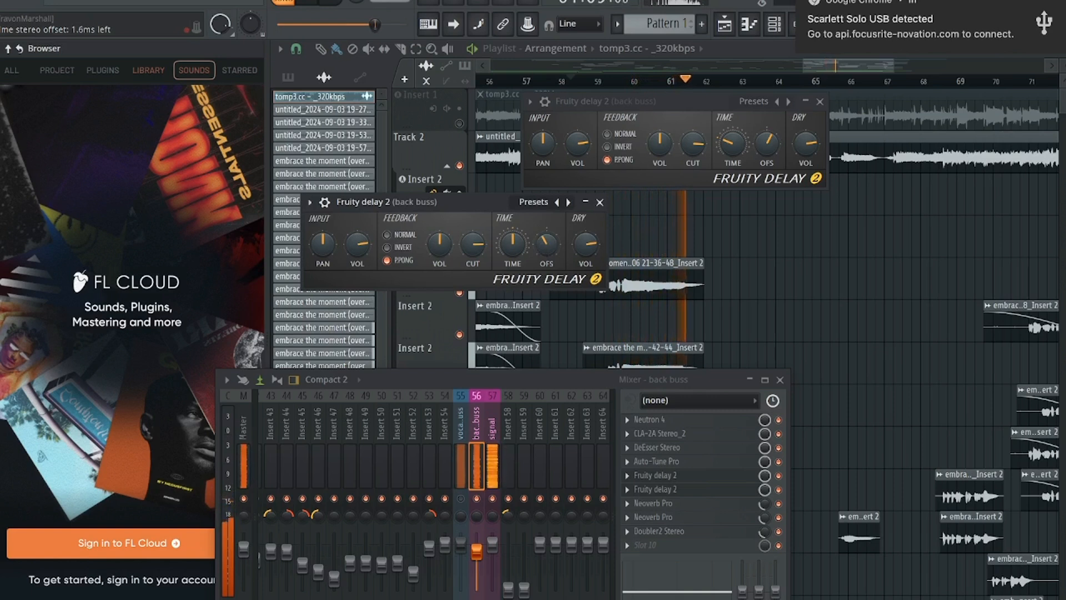
key("space")
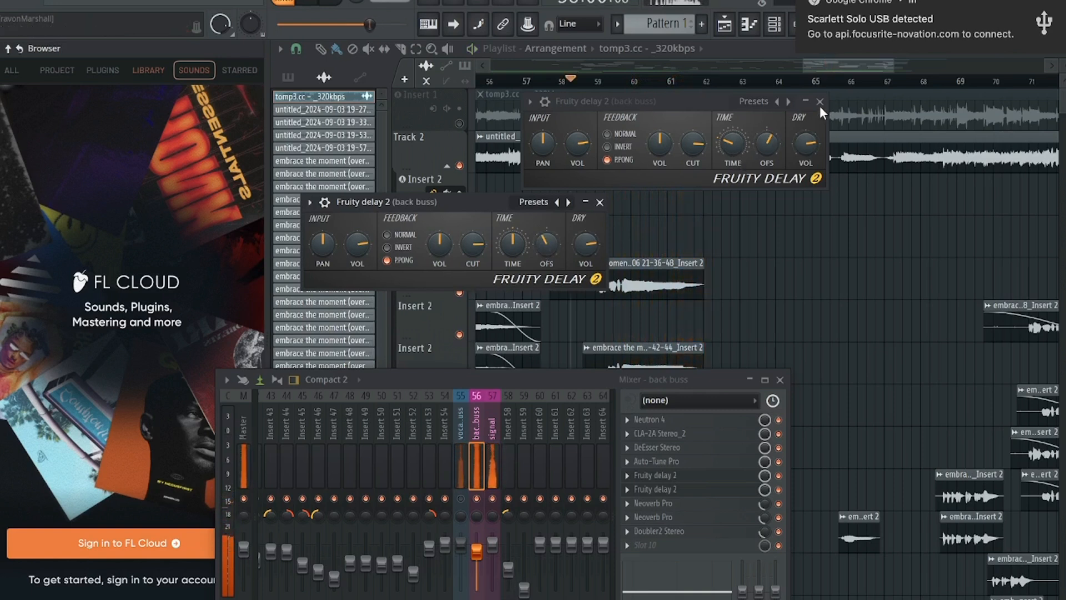
key("space")
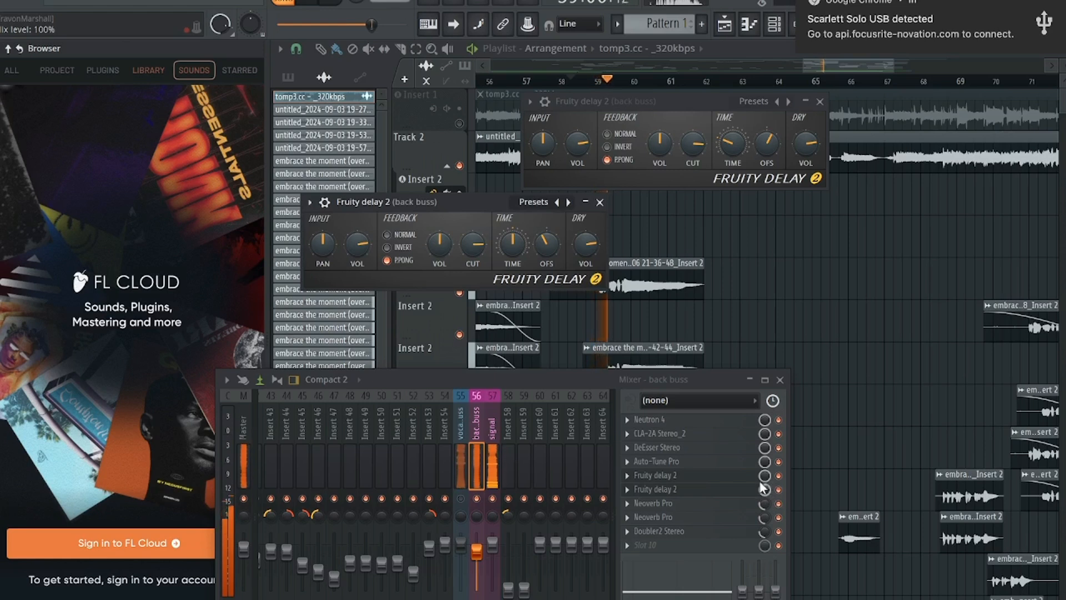
Lower a Fruity delay 2 slot's mix level to about 36% and audition the result
left_click_drag(764, 476, 764, 490)
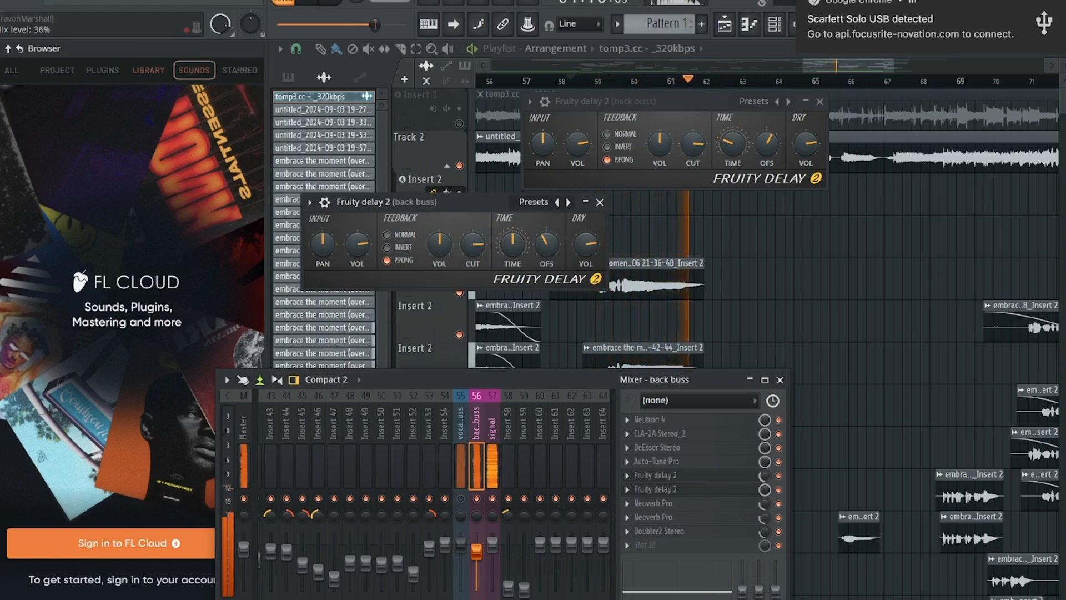
key("space")
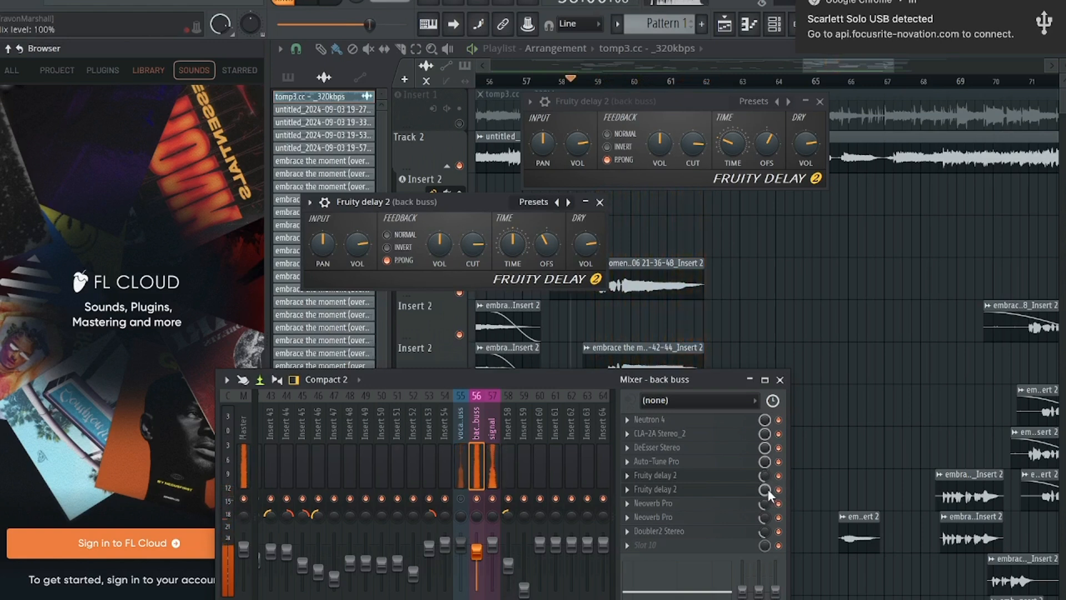
key("space")
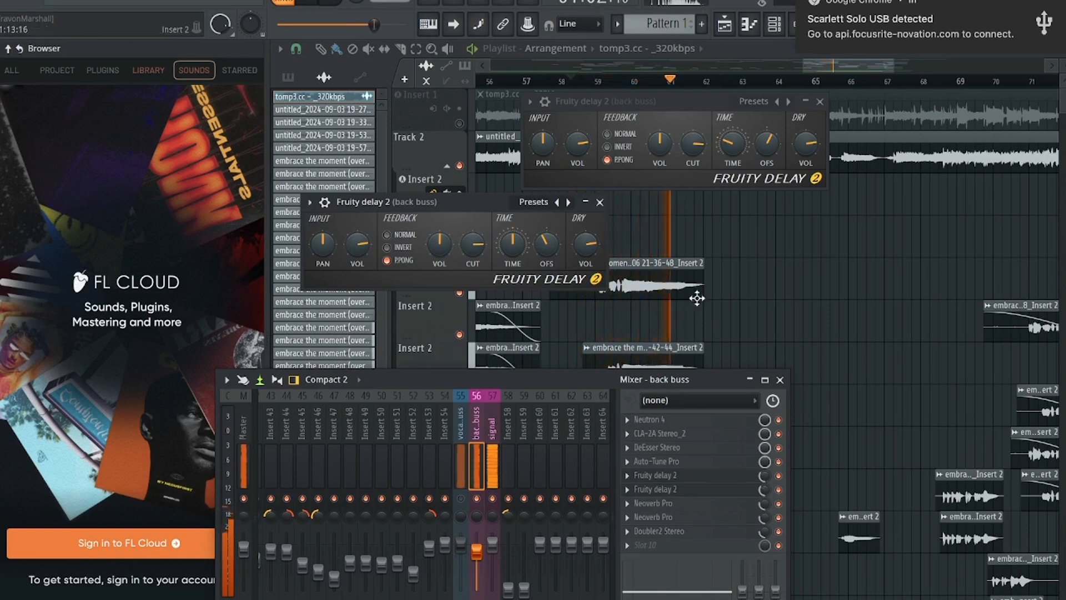
Close both Fruity delay 2 windows and stop playback
left_click(819, 101)
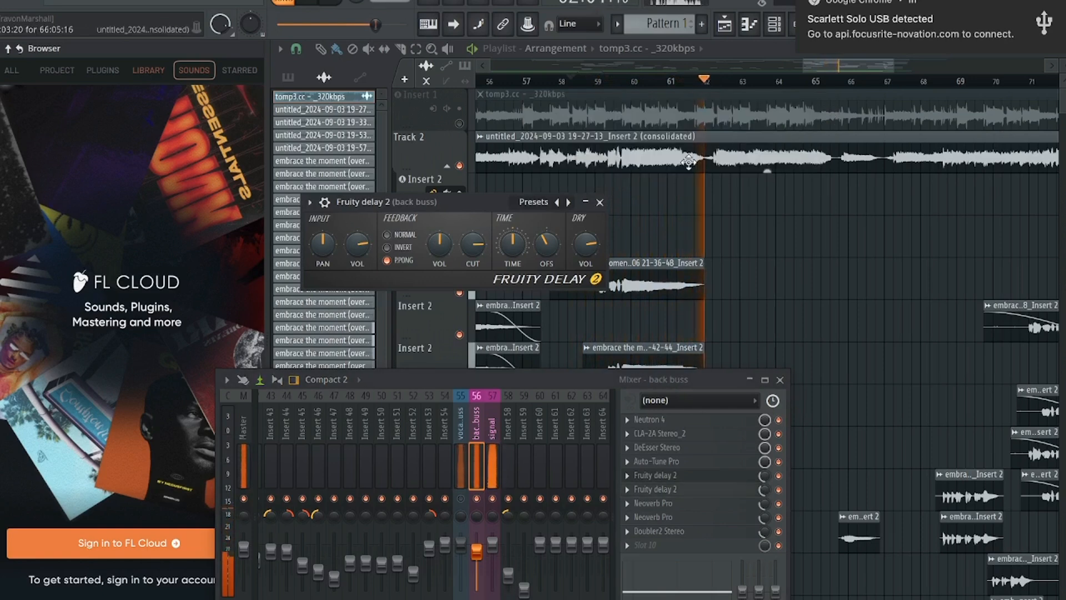
left_click(600, 203)
left_click(313, 1)
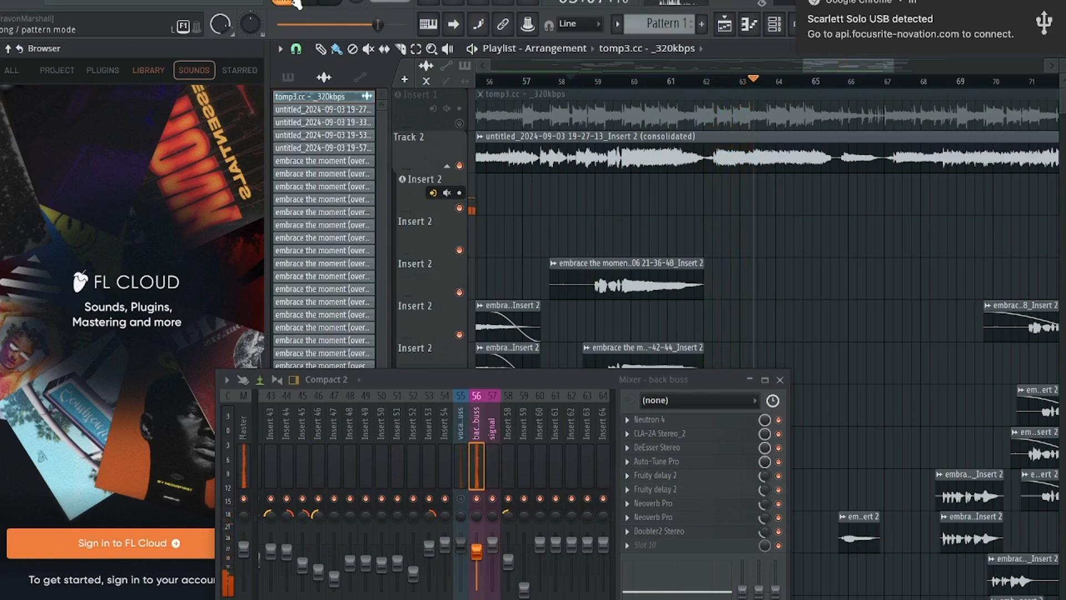